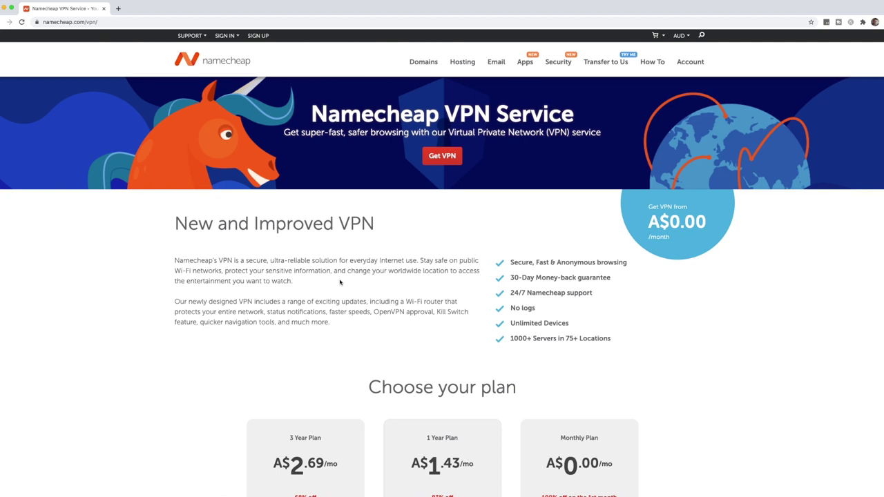
pyautogui.scroll(-5, 340, 282)
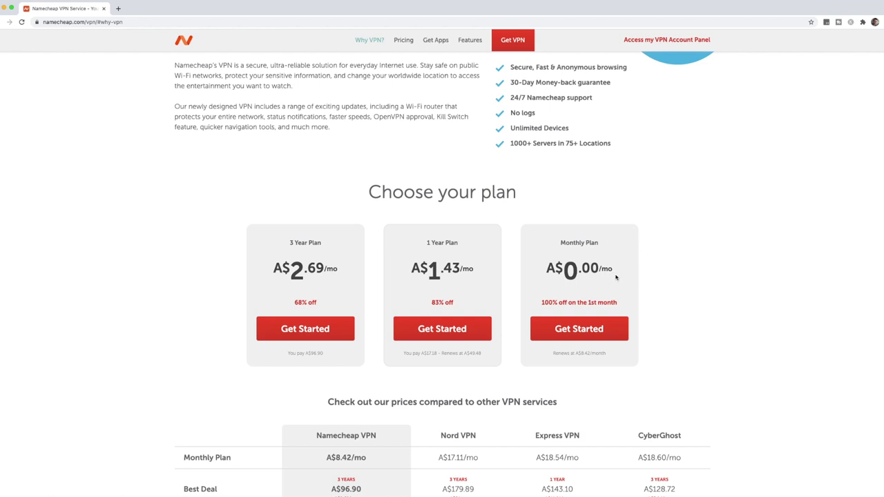
pyautogui.scroll(-3, 572, 307)
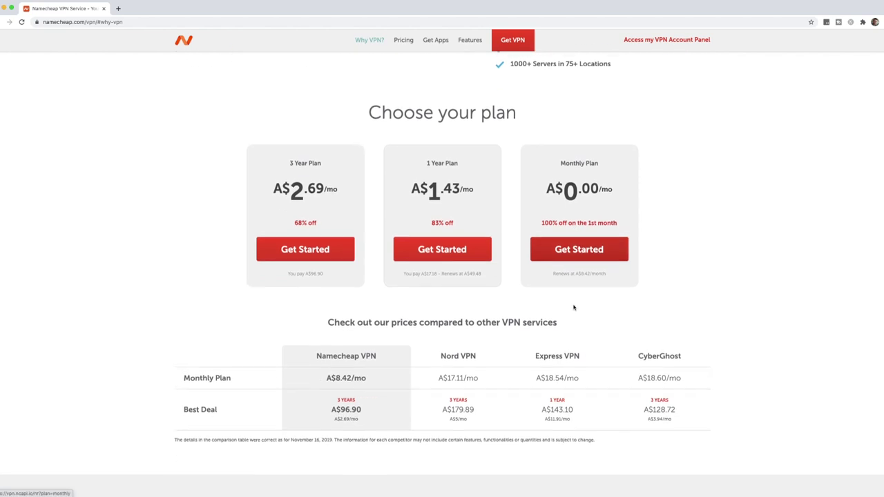
pyautogui.scroll(2, 573, 308)
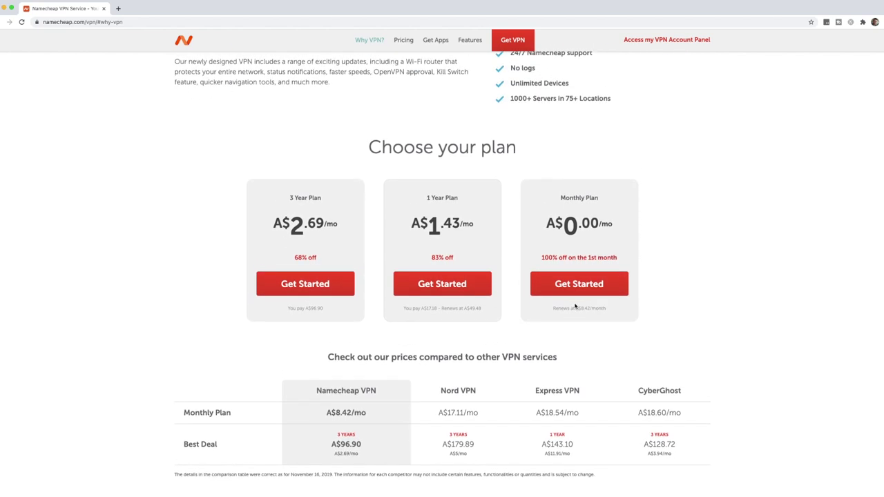
pyautogui.scroll(2, 599, 297)
pyautogui.scroll(1, 552, 346)
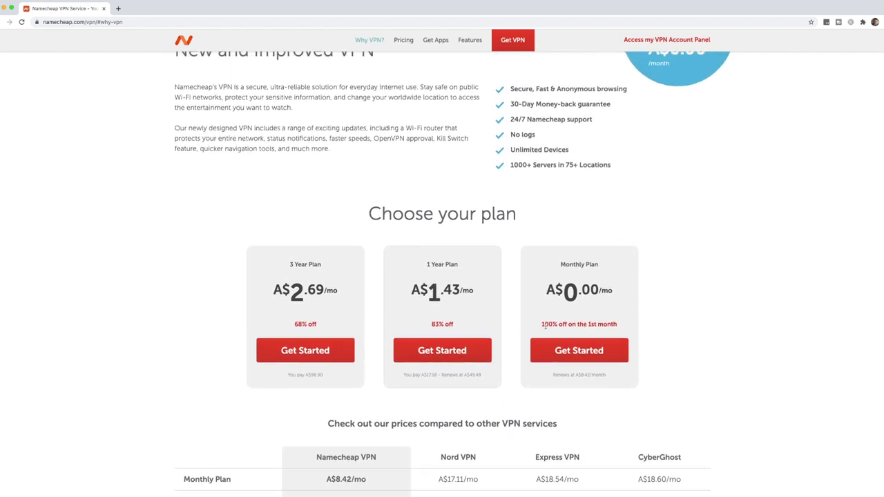
# Choose the free-first-month Monthly plan, then sign up and submit new Namecheap account details
pyautogui.click(582, 350)
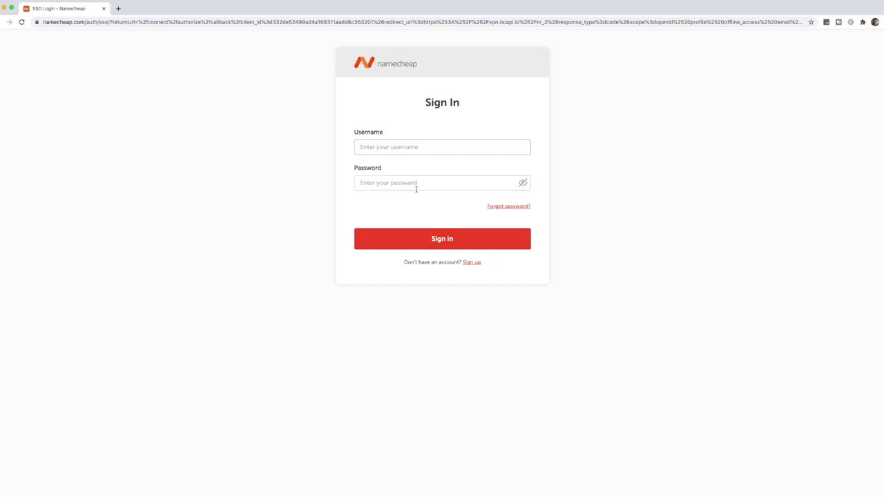
pyautogui.click(475, 263)
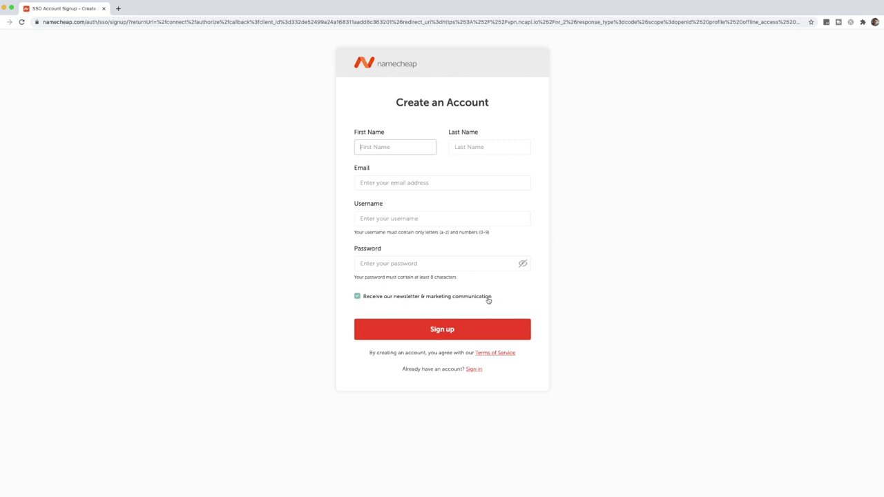
pyautogui.click(455, 336)
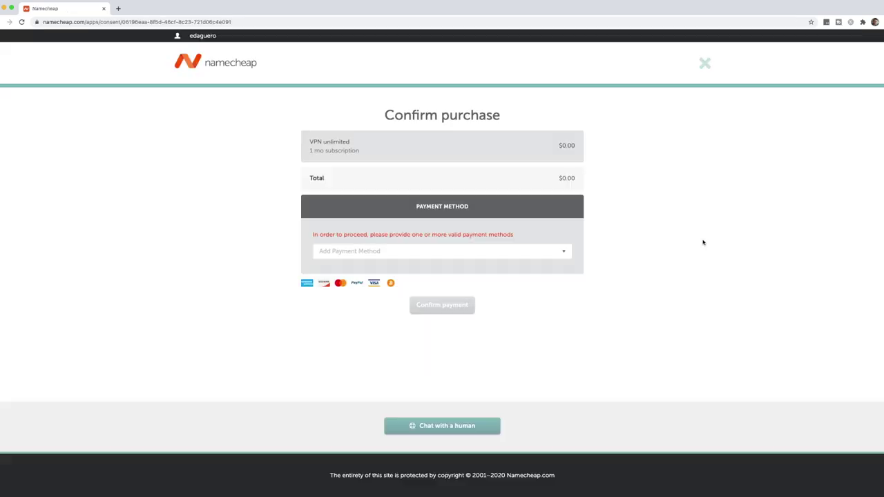
# Abandon the credit card form and add a PayPal account as the payment method
pyautogui.click(344, 252)
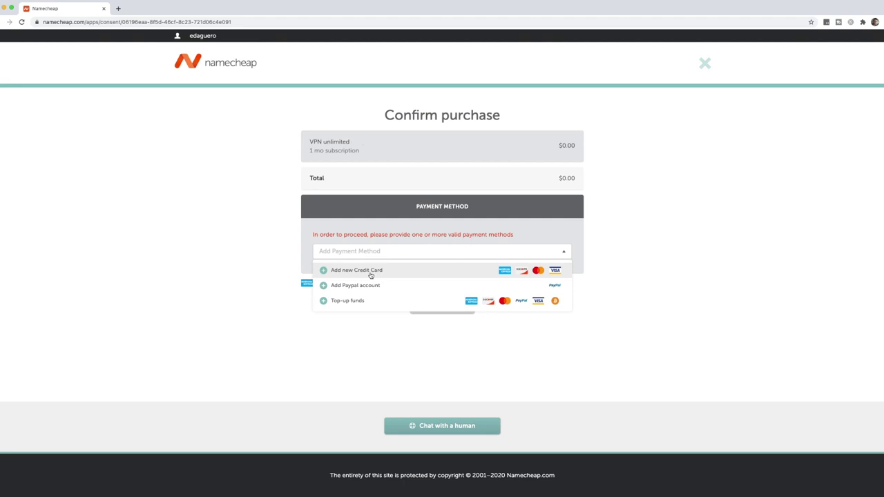
pyautogui.click(371, 276)
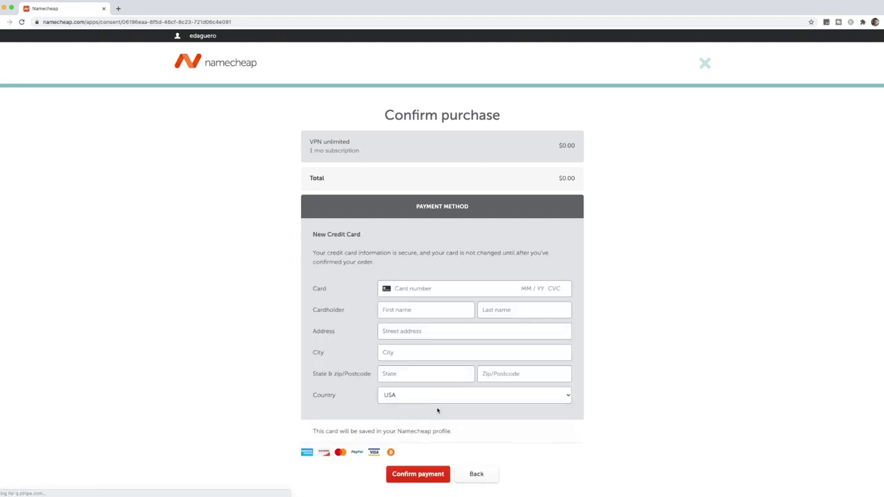
pyautogui.click(484, 476)
pyautogui.click(380, 257)
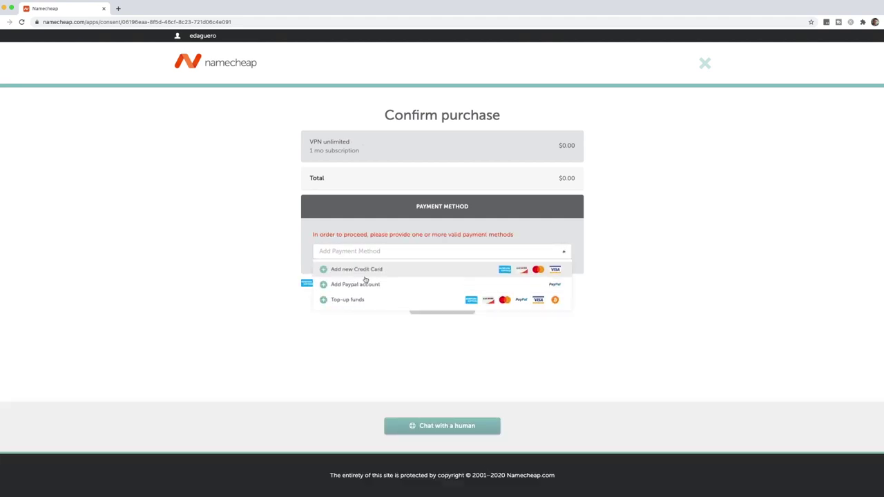
pyautogui.click(374, 285)
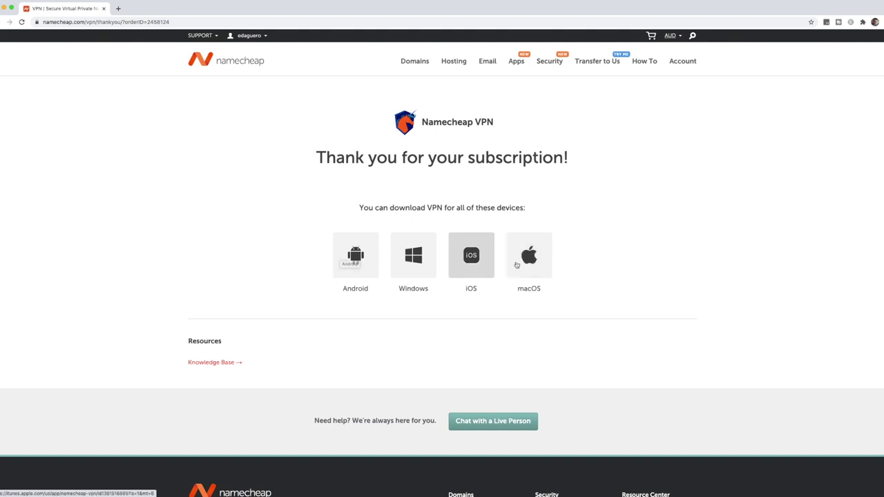
# Get and install the free 20.6 MB NamecheapVPN app from the Mac App Store
pyautogui.click(528, 258)
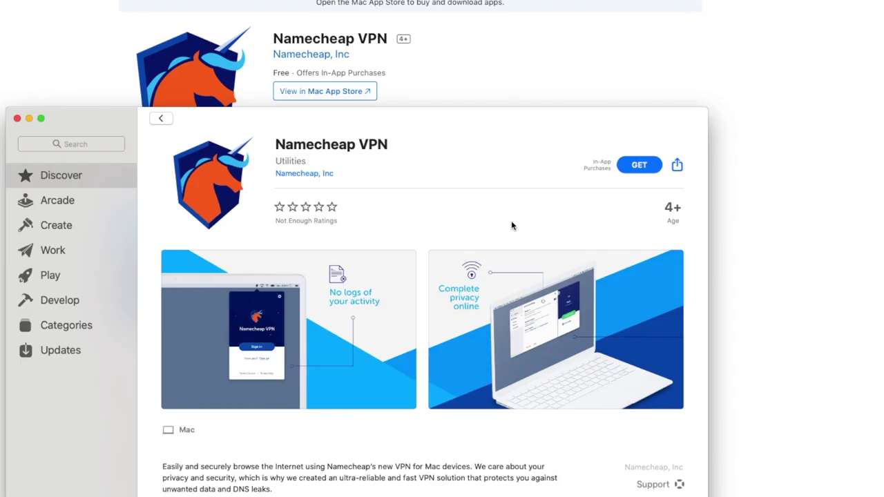
pyautogui.click(639, 166)
pyautogui.click(645, 166)
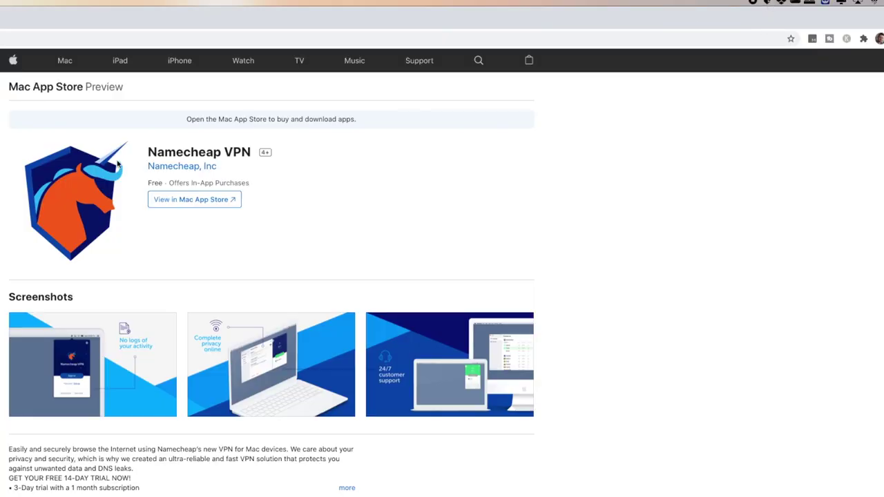
# Sign in to the Namecheap VPN menu-bar app and accept its privacy notice
pyautogui.click(767, 3)
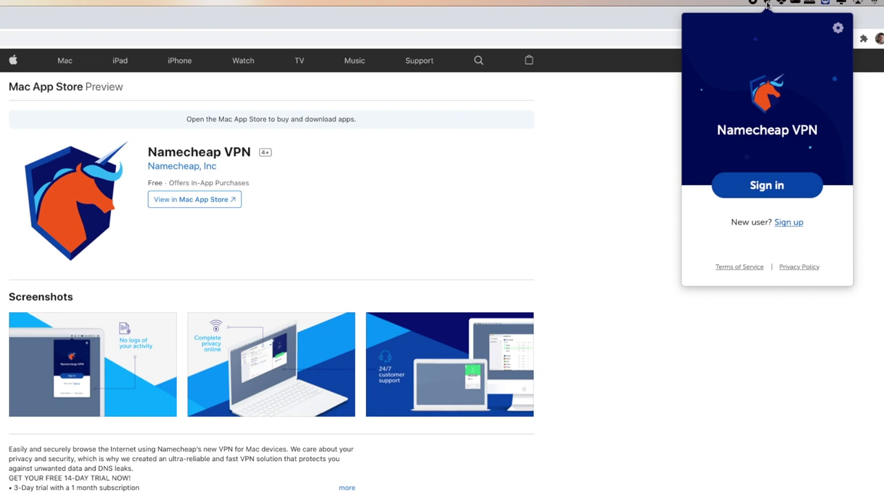
pyautogui.click(775, 192)
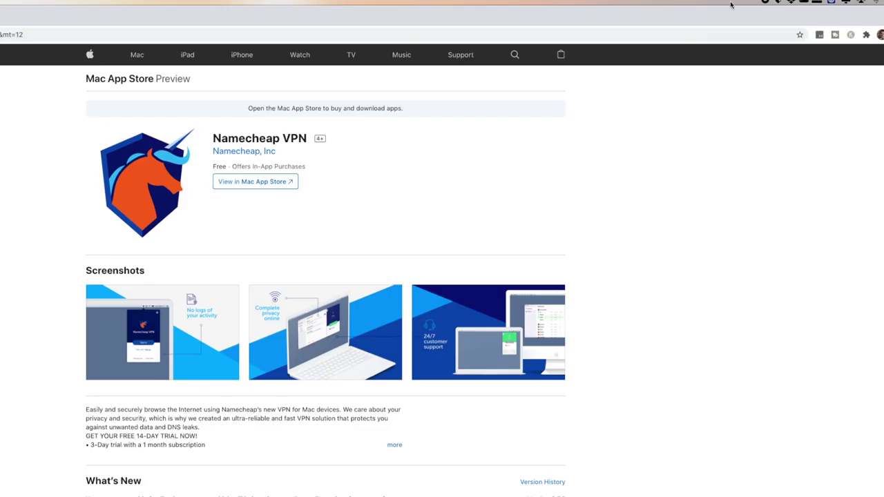
pyautogui.click(777, 3)
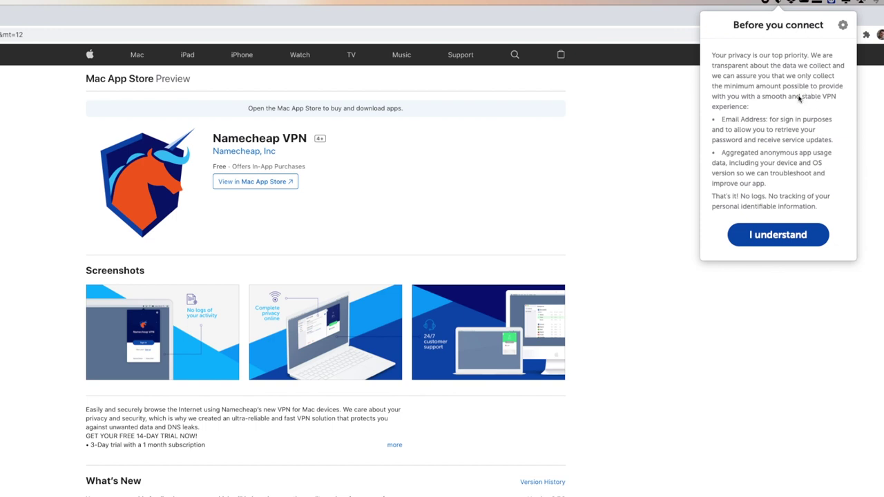
pyautogui.click(783, 238)
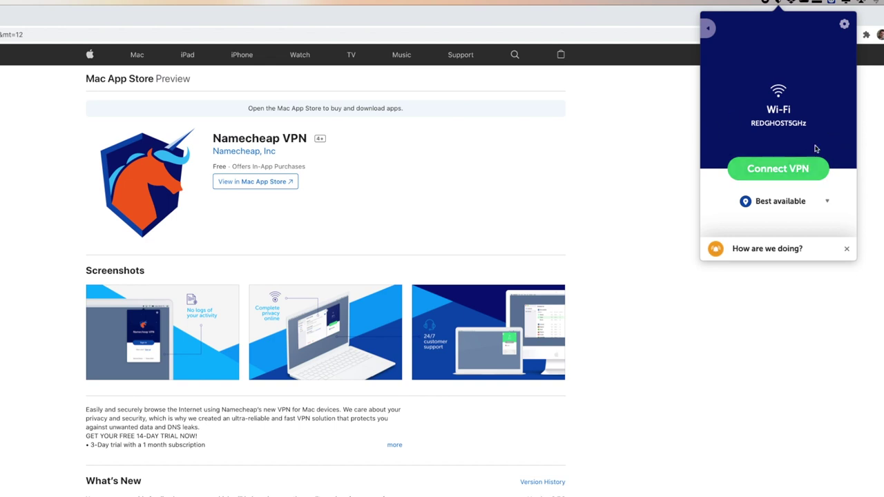
# Review the app's settings, then expand the panel into the full locations window
pyautogui.click(844, 25)
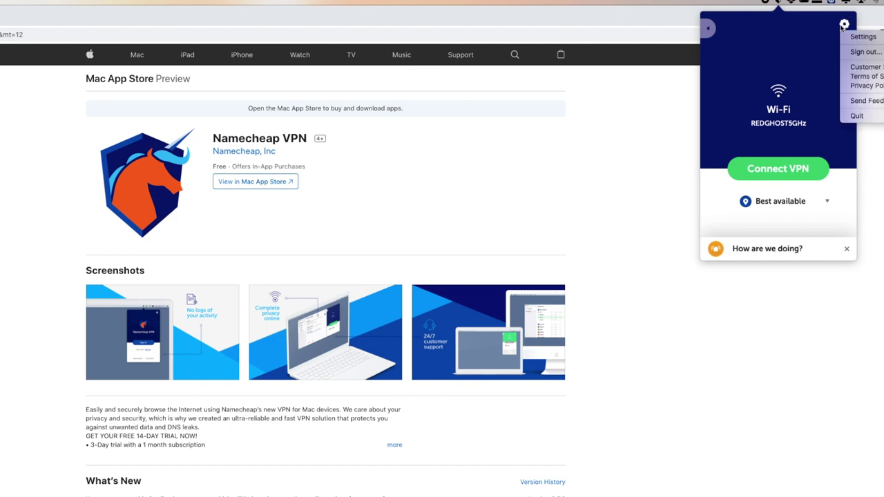
pyautogui.click(862, 37)
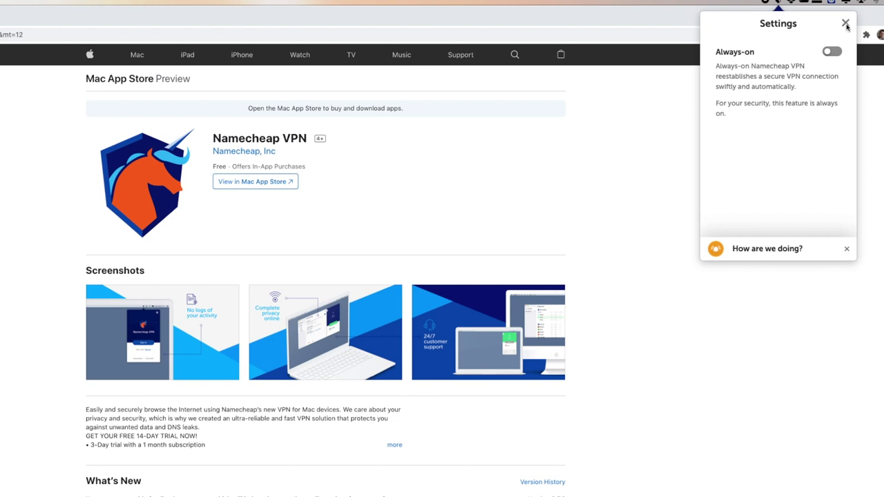
pyautogui.click(846, 25)
pyautogui.click(844, 25)
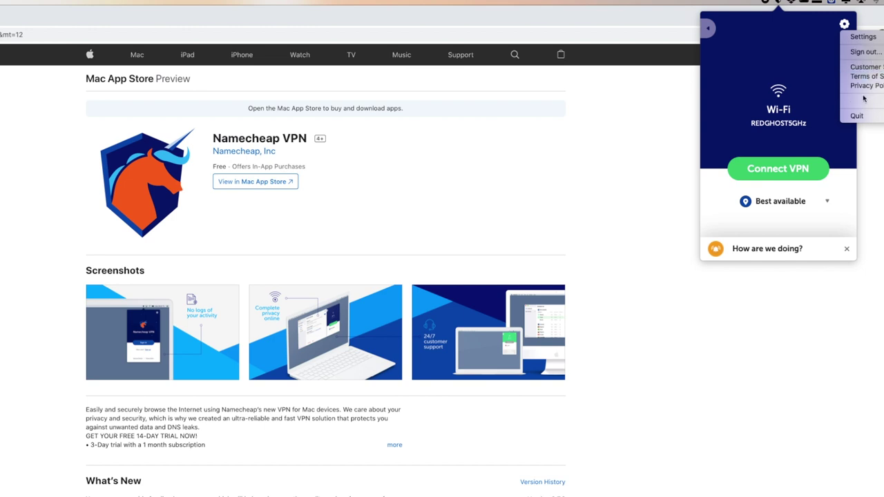
pyautogui.click(801, 69)
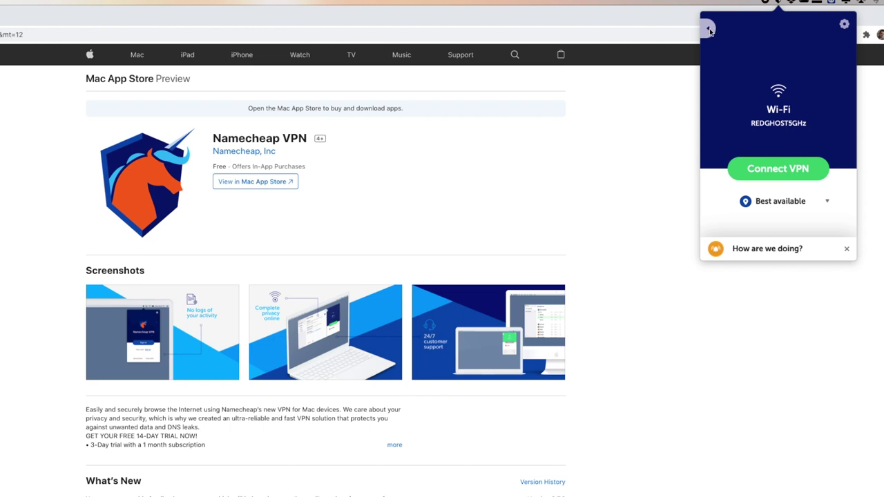
pyautogui.click(709, 29)
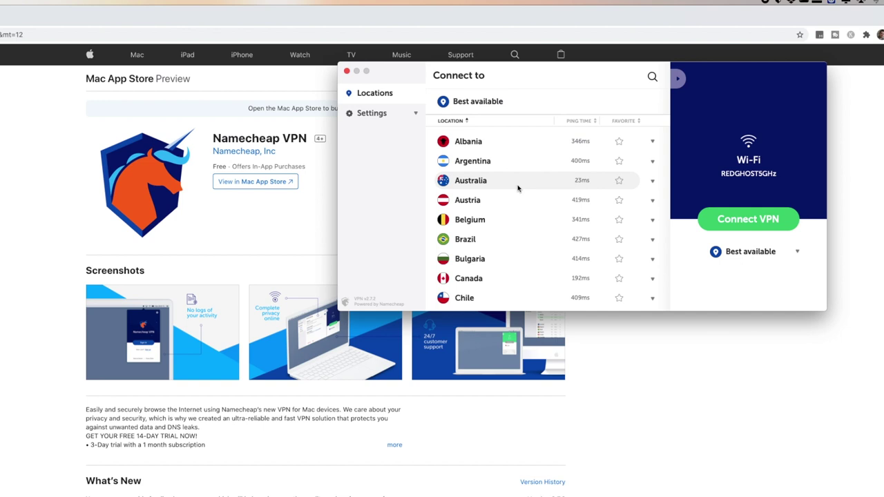
# Connect to Australia (Brisbane) from the Locations list, allowing macOS to add the VPN configuration
pyautogui.scroll(-15, 520, 189)
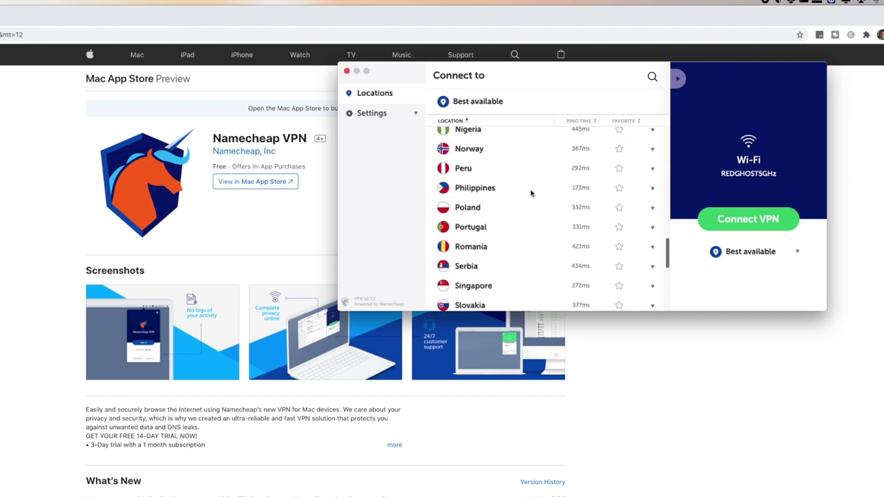
pyautogui.scroll(-3, 531, 194)
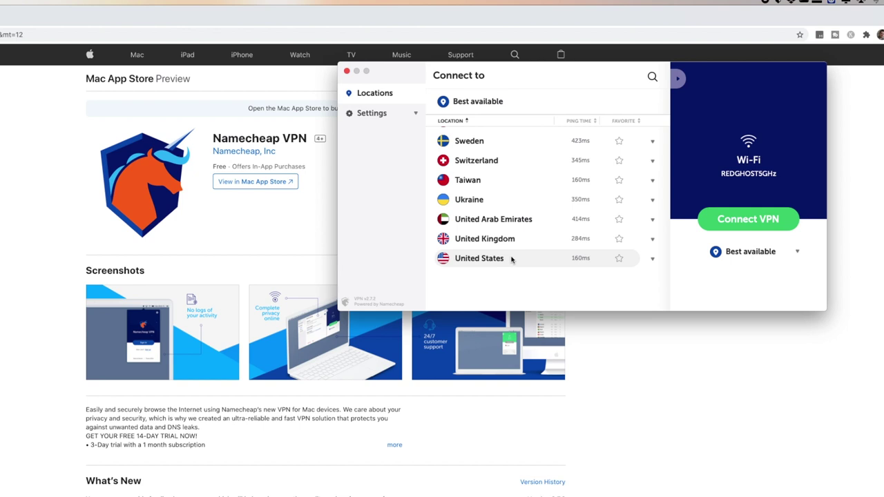
pyautogui.scroll(15, 511, 258)
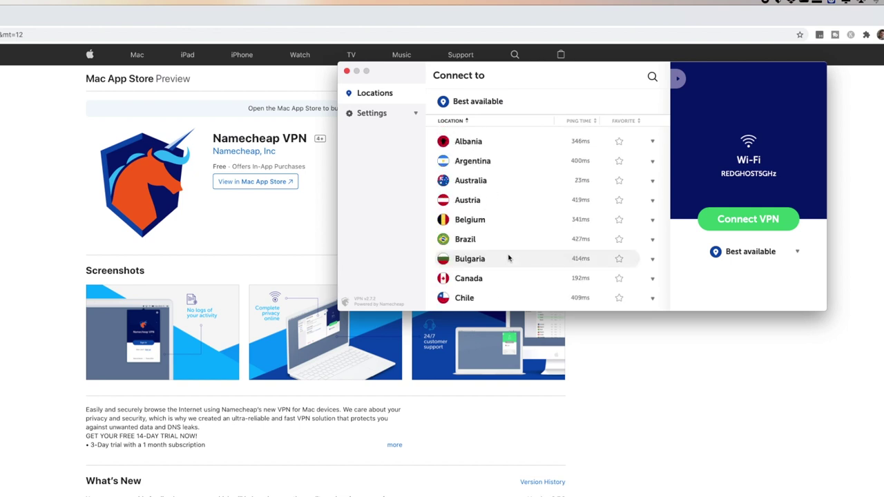
pyautogui.click(470, 180)
pyautogui.click(529, 259)
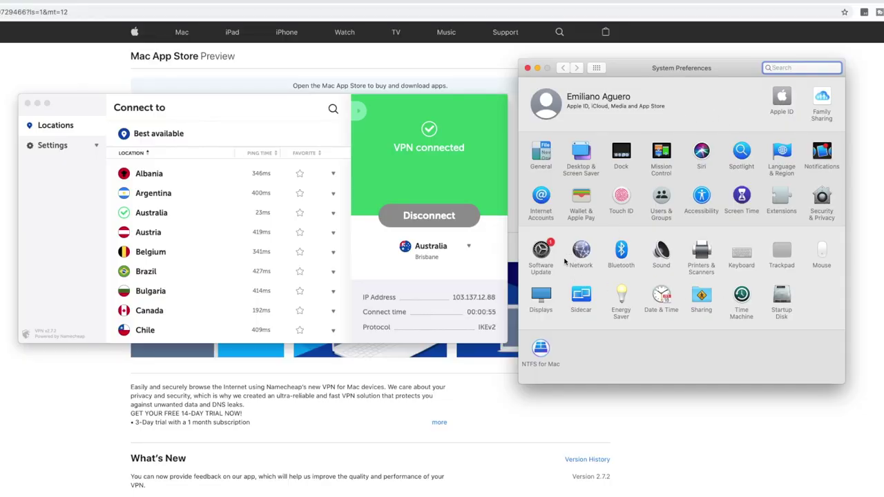
# Show the Namecheap VPN service in Network preferences, connected to server bne-c04.wlvpn.com
pyautogui.click(584, 253)
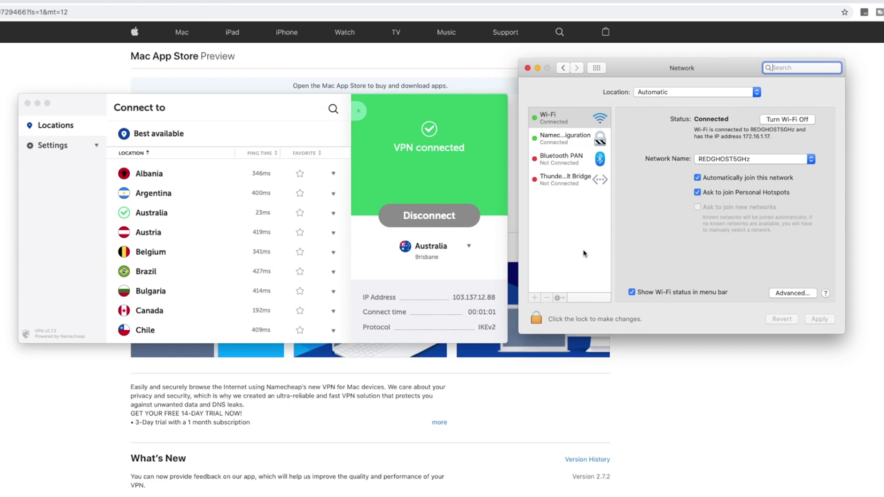
pyautogui.click(561, 142)
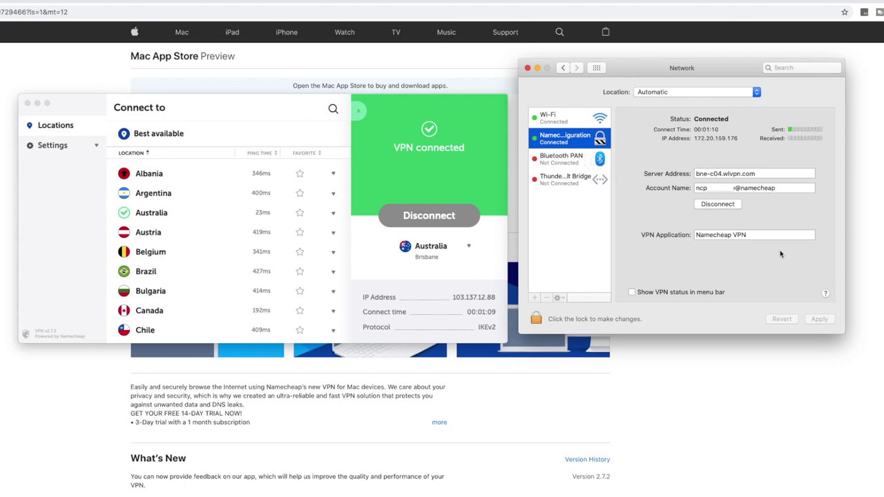
pyautogui.click(700, 188)
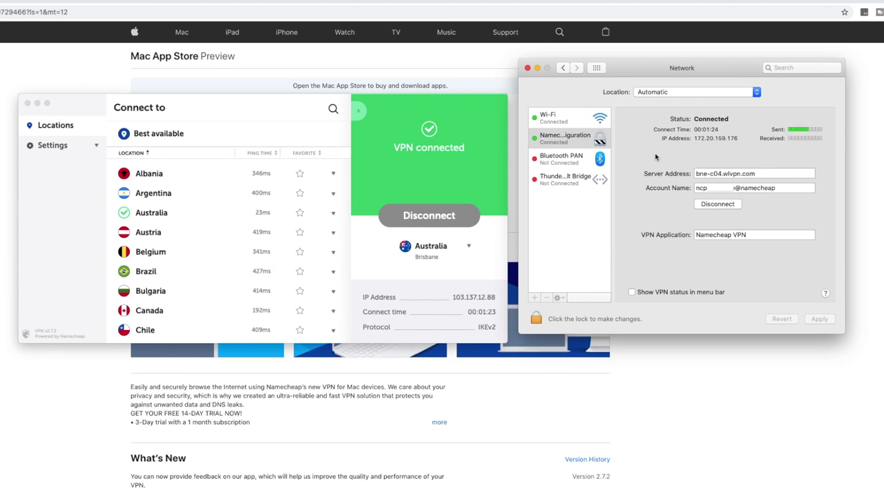
# Close Network preferences, disconnect from the Australian server, and move the VPN window down-right
pyautogui.click(527, 67)
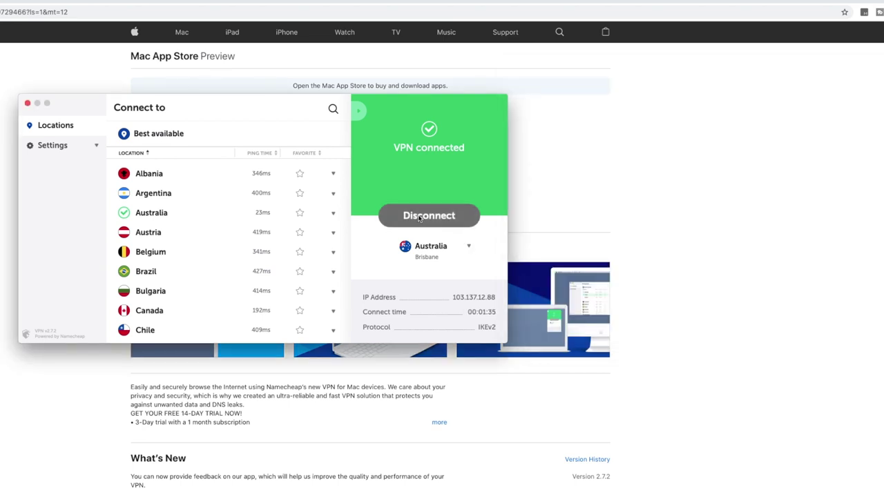
pyautogui.click(438, 218)
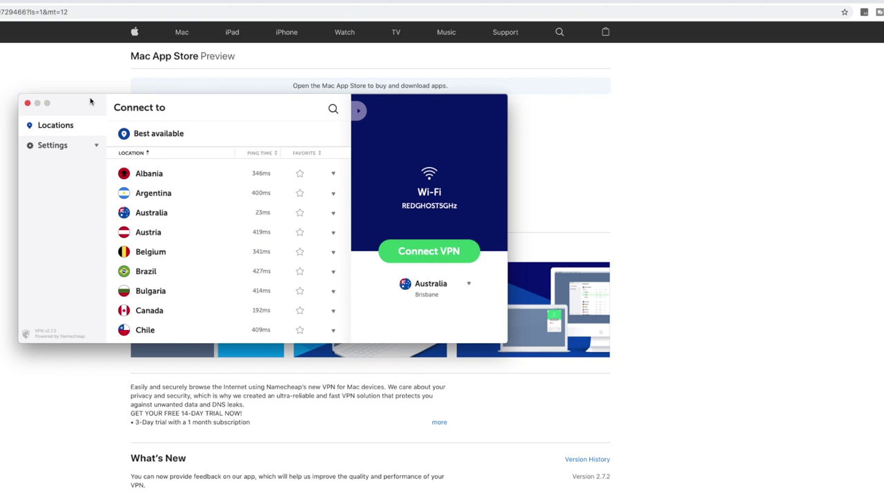
pyautogui.moveTo(90, 102); pyautogui.dragTo(207, 136)
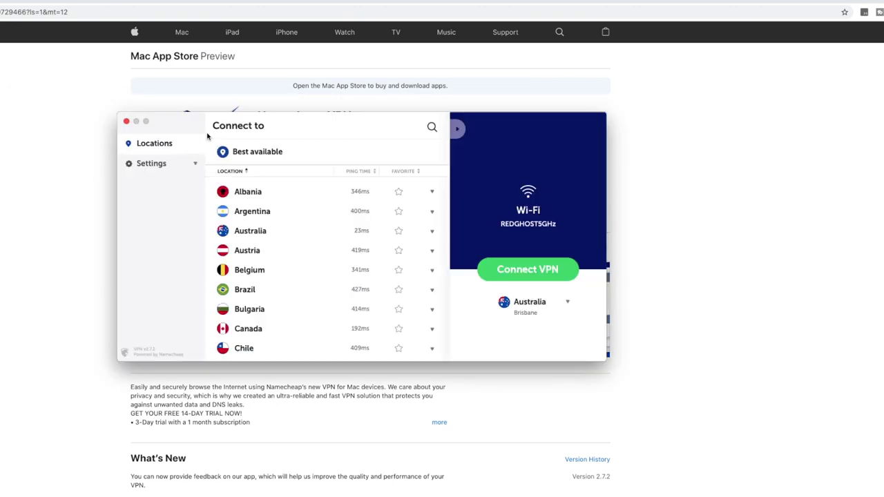